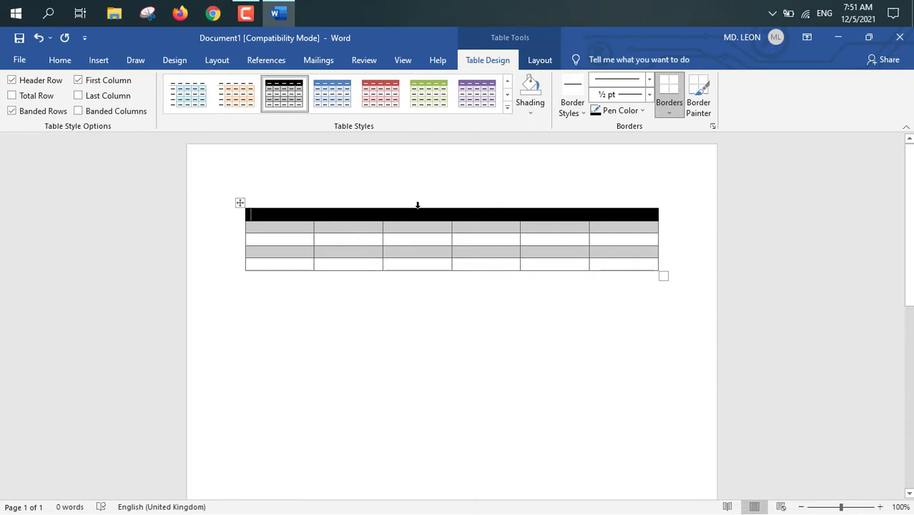
# Step: Turn the table's header row formatting off and on again, and replace the banded rows with banded columns
pyautogui.click(12, 84)
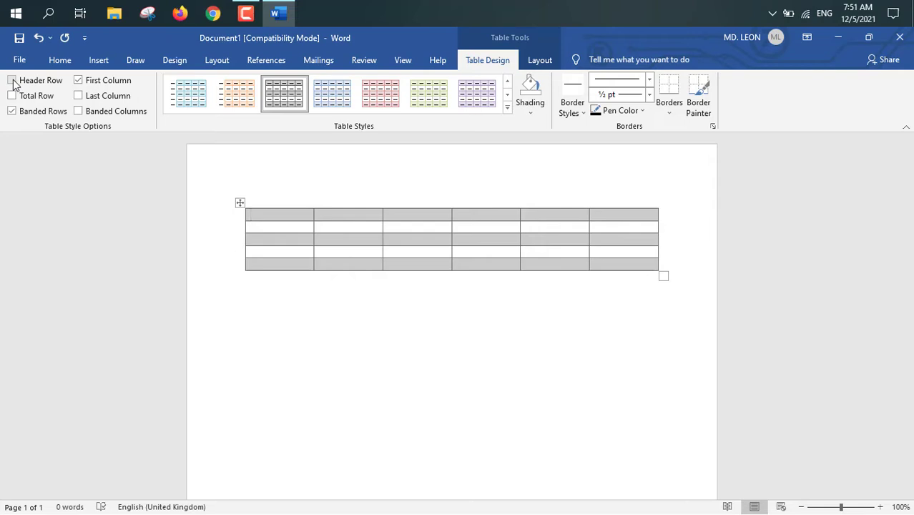
pyautogui.click(12, 80)
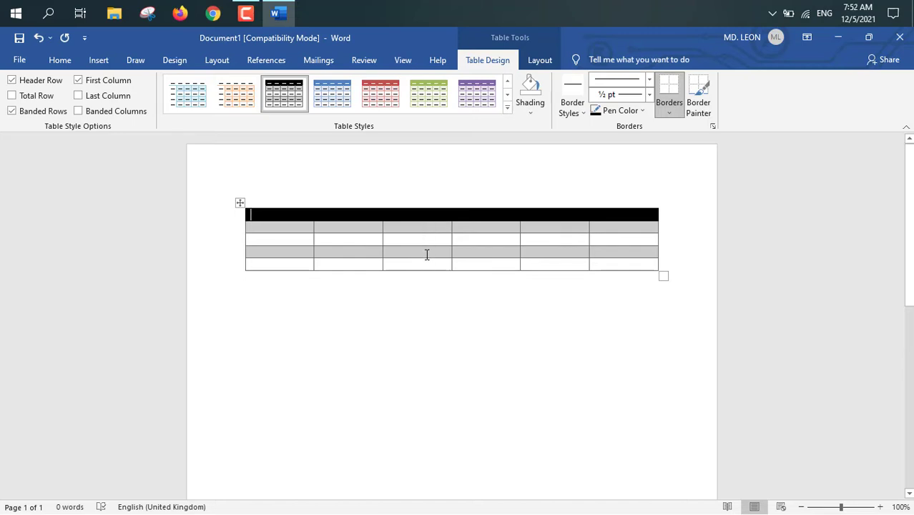
pyautogui.click(12, 113)
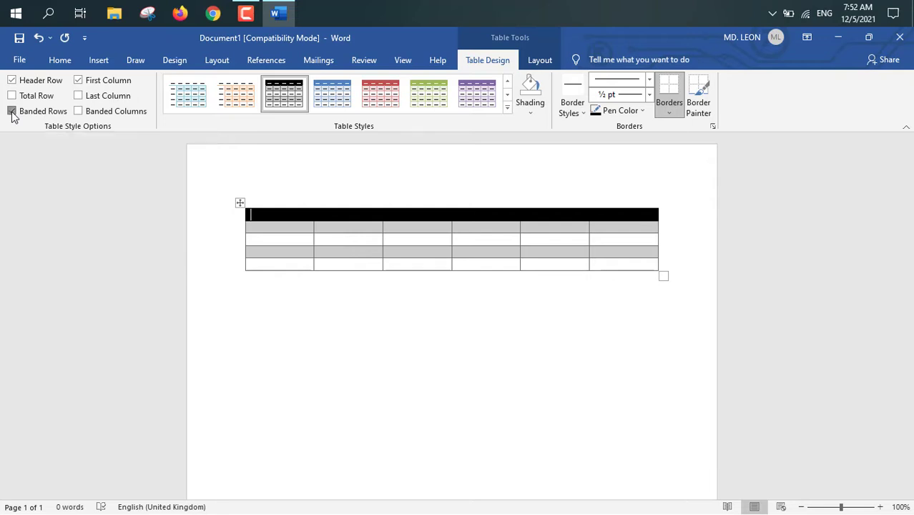
pyautogui.click(78, 111)
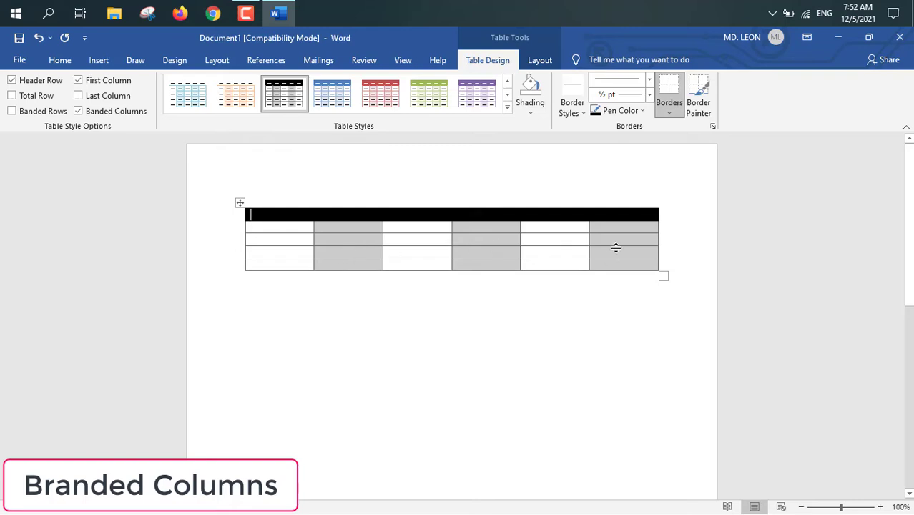
# Step: Apply the Table Grid Light style to the table
pyautogui.click(508, 107)
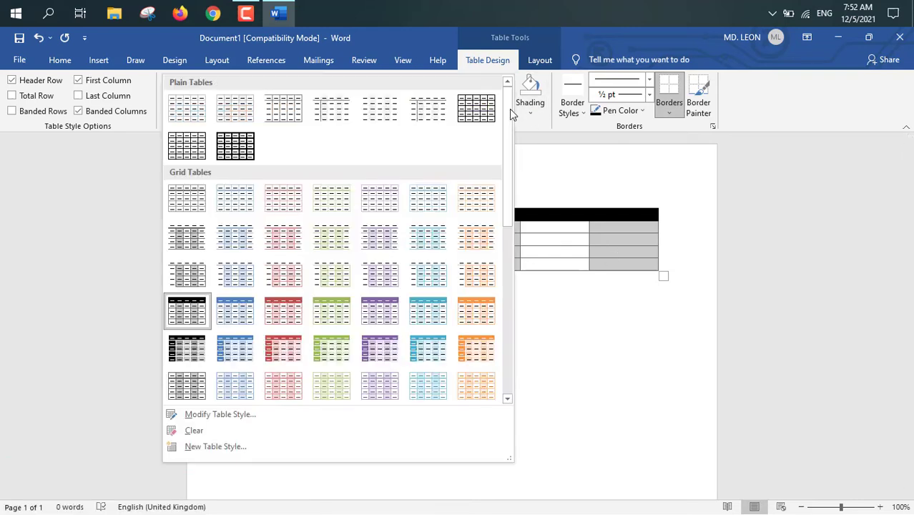
pyautogui.click(185, 117)
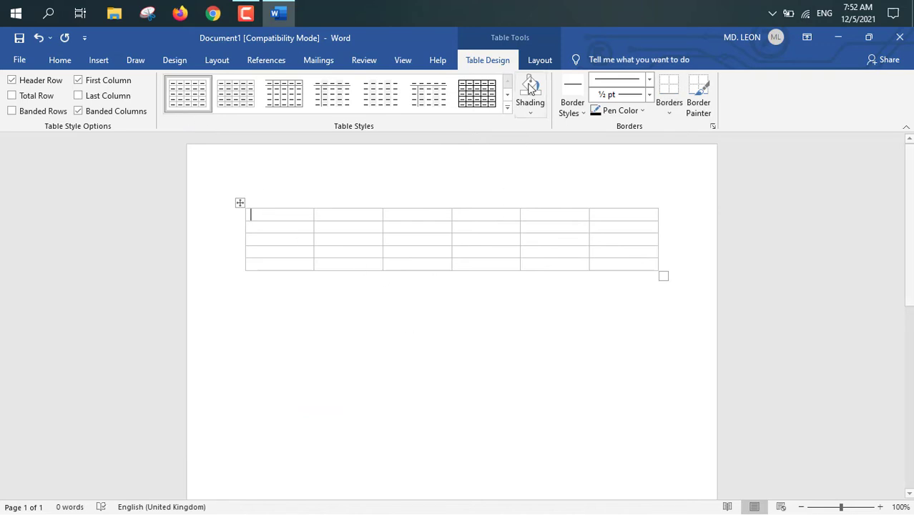
# Step: Set the height of the table's first row to 0.5"
pyautogui.click(540, 59)
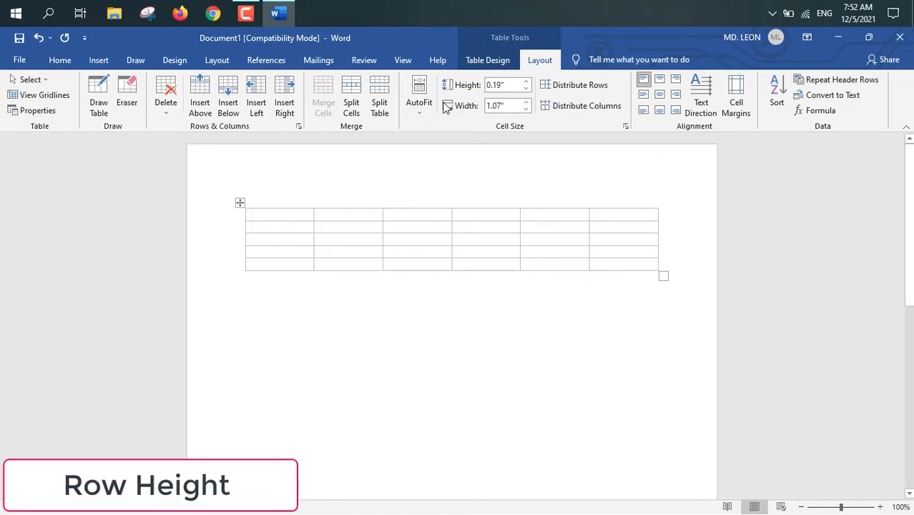
pyautogui.click(527, 81)
pyautogui.click(526, 82)
pyautogui.click(526, 81)
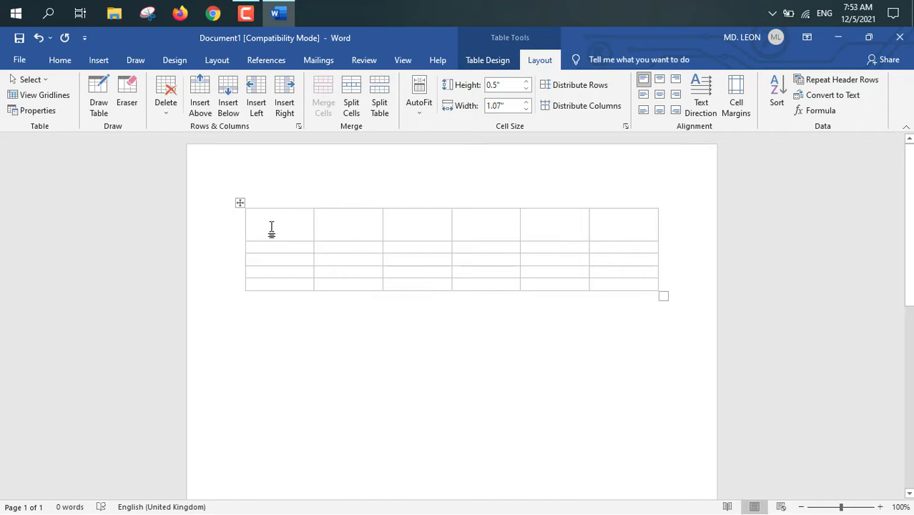
# Step: Set the width of the table's second column to 1.3"
pyautogui.click(329, 249)
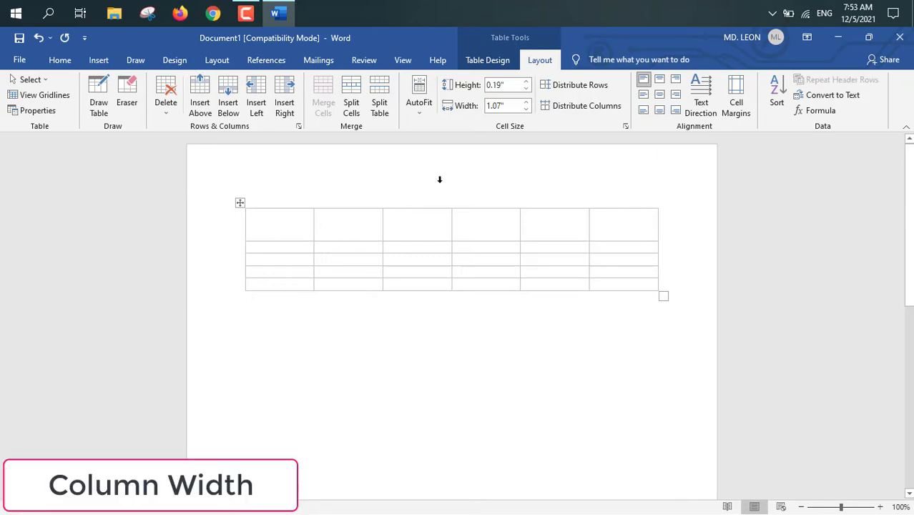
pyautogui.click(527, 102)
pyautogui.click(527, 103)
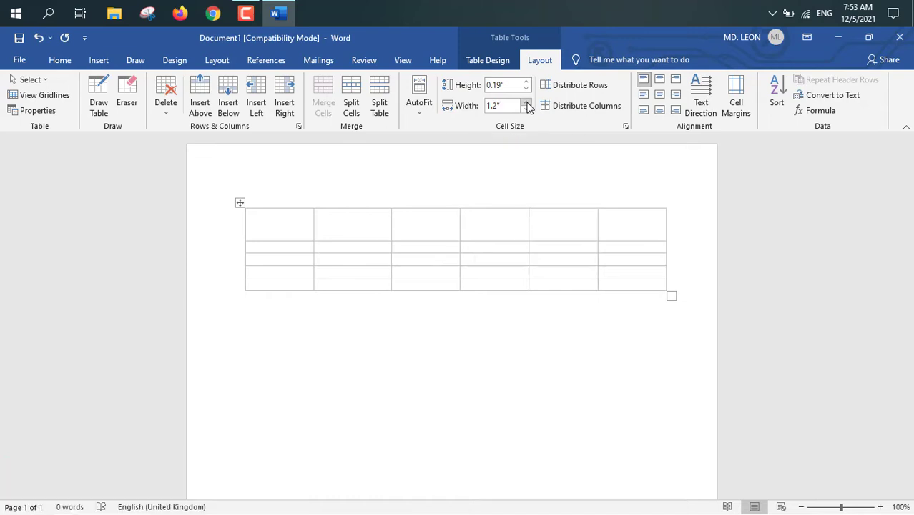
pyautogui.click(527, 102)
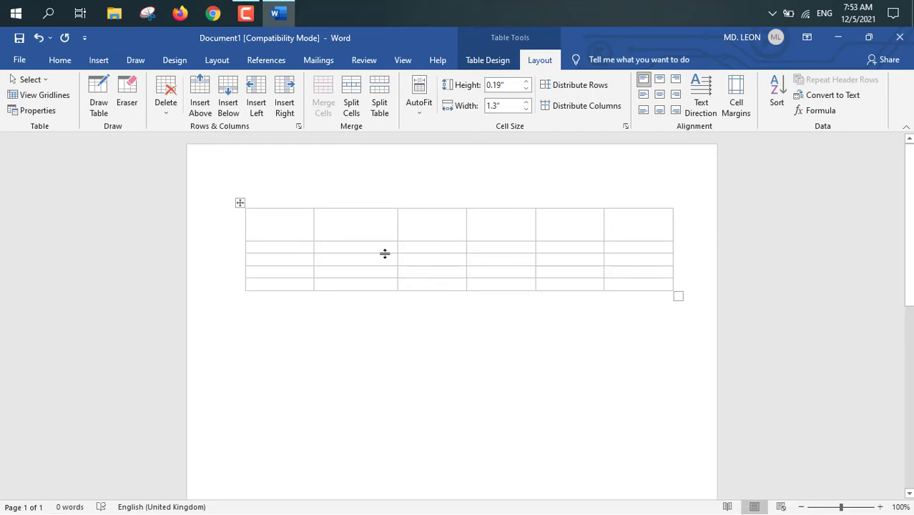
# Step: Distribute the table's row heights and column widths evenly
pyautogui.click(576, 85)
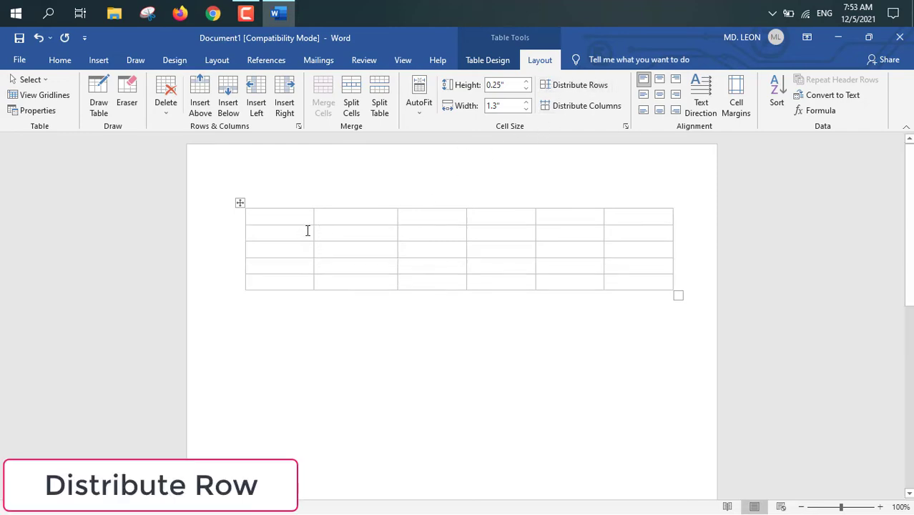
pyautogui.click(573, 107)
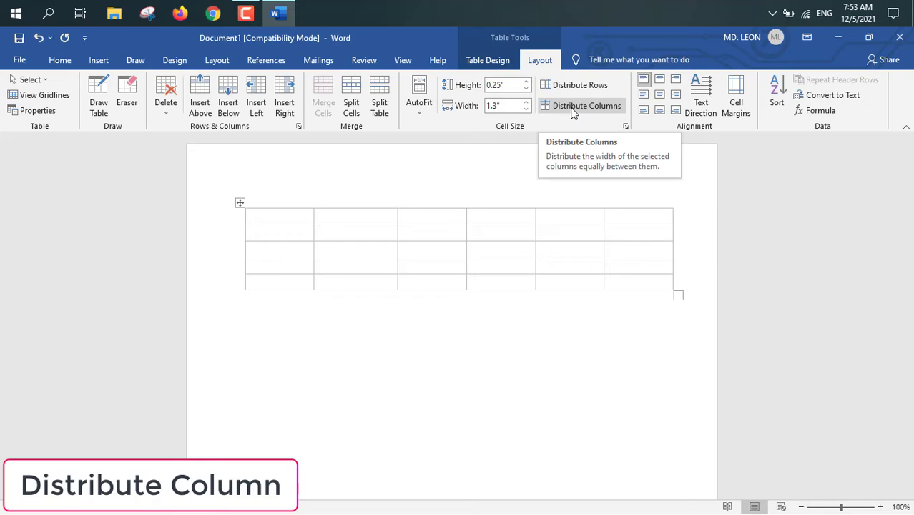
pyautogui.click(573, 108)
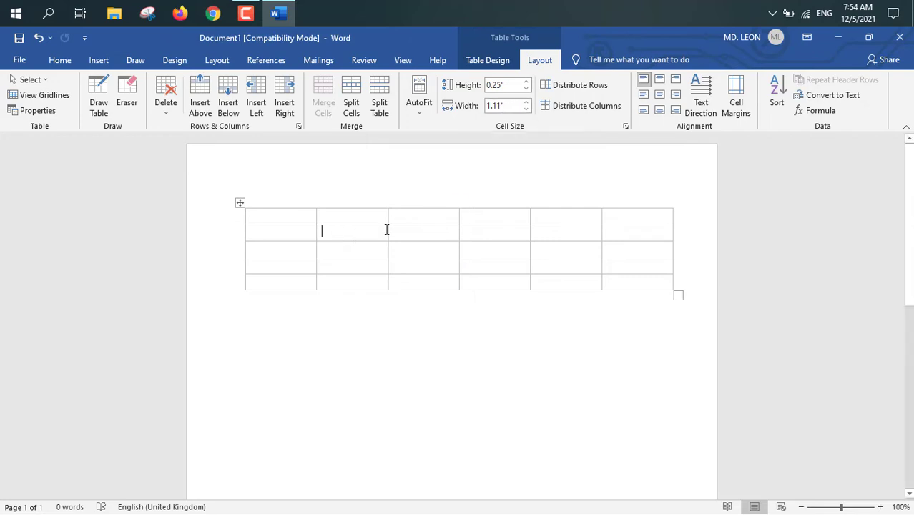
# Step: Insert a row above the table's first row and another one below the resulting third row
pyautogui.click(413, 217)
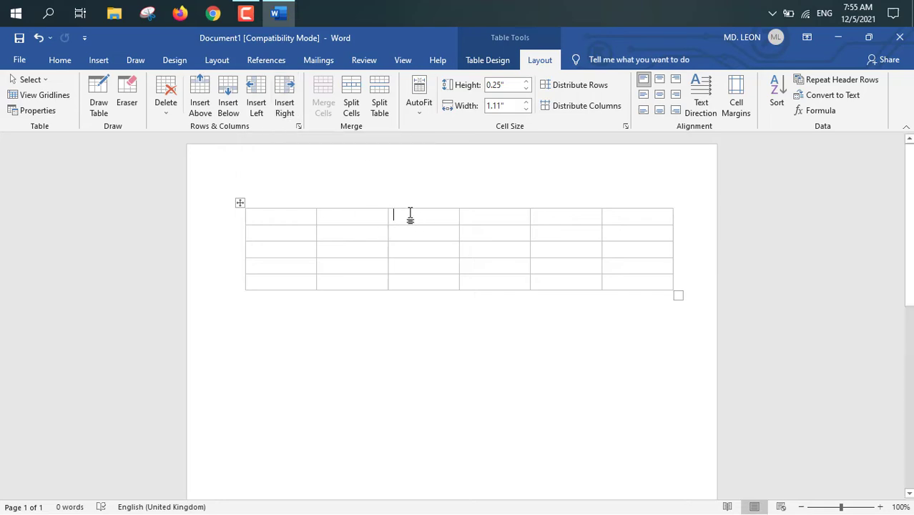
pyautogui.click(200, 108)
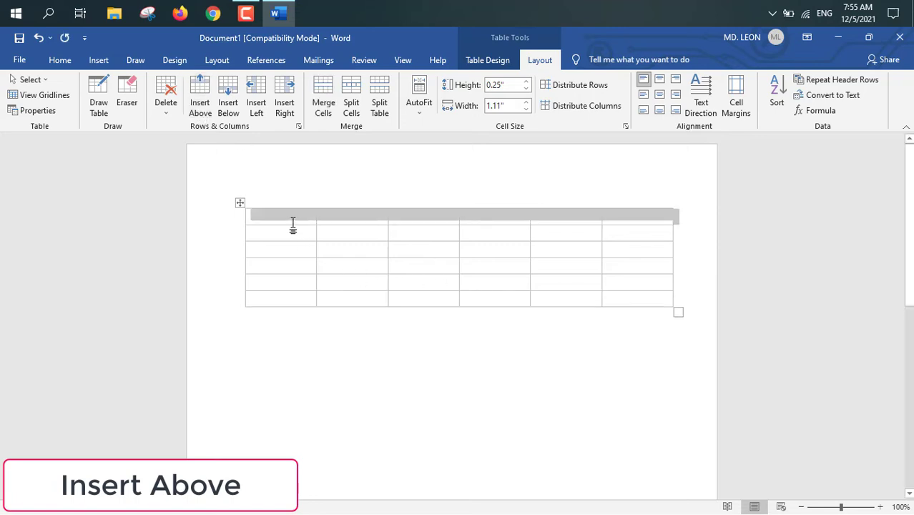
pyautogui.click(417, 252)
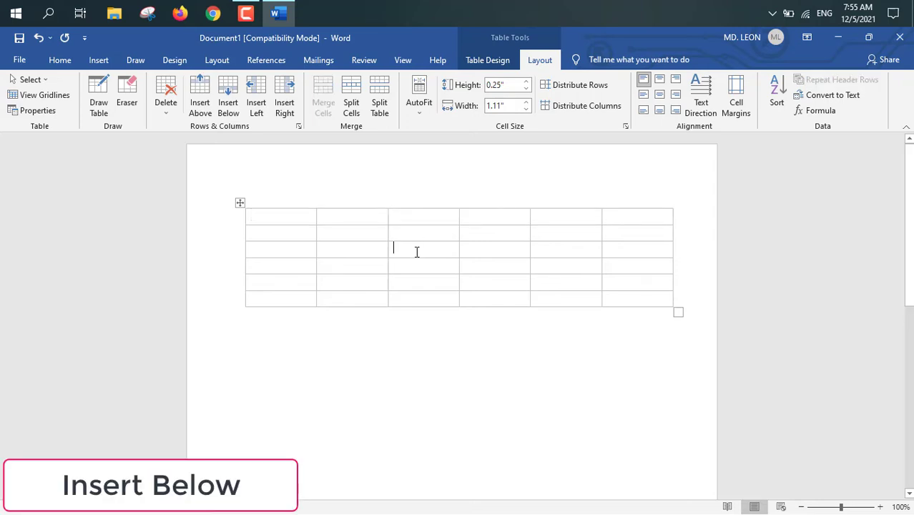
pyautogui.click(229, 106)
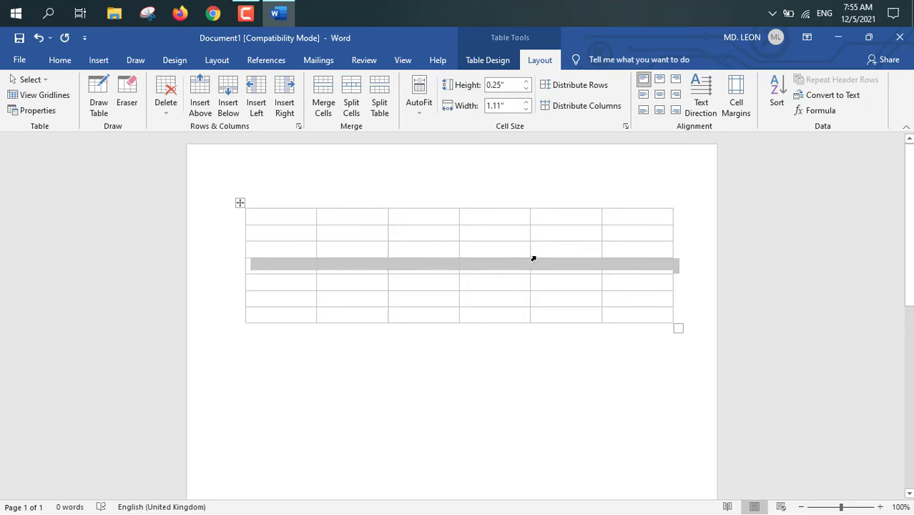
# Step: Insert a column to the left of the table's fourth column and another one directly to the right of that new column
pyautogui.click(497, 253)
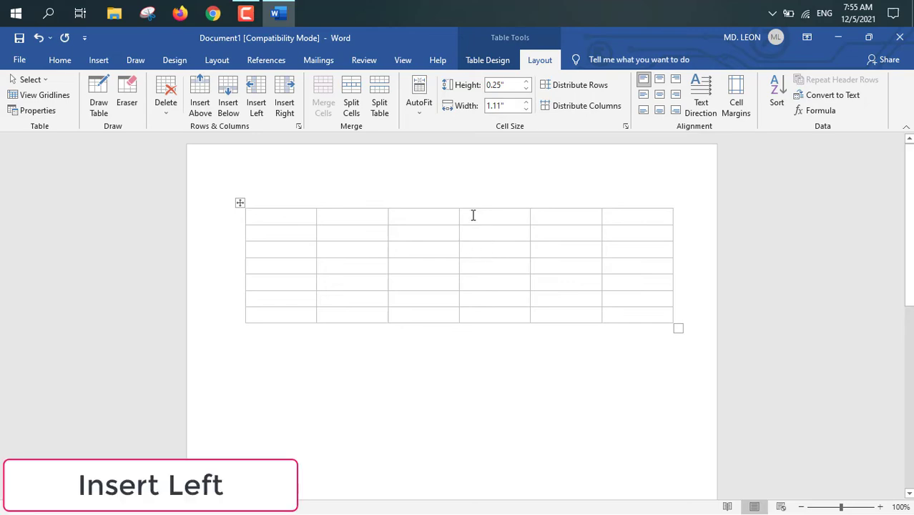
pyautogui.click(262, 106)
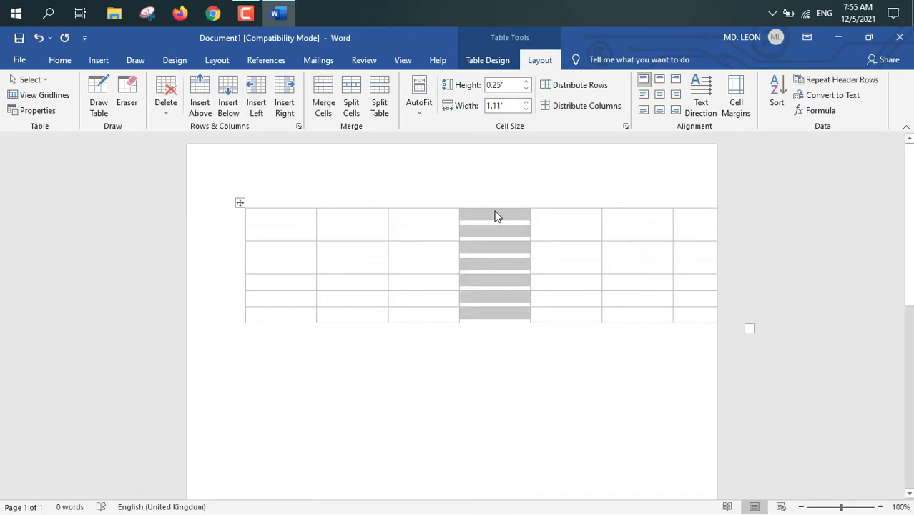
pyautogui.click(495, 236)
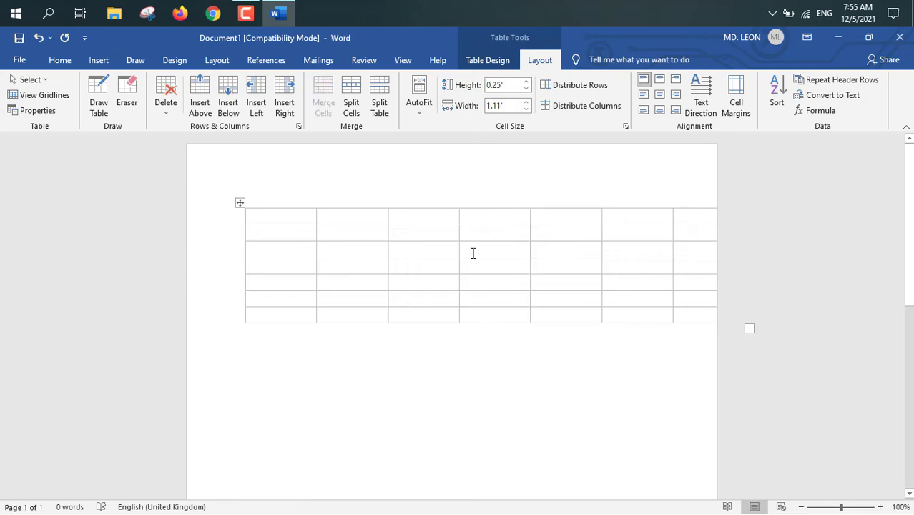
pyautogui.click(473, 252)
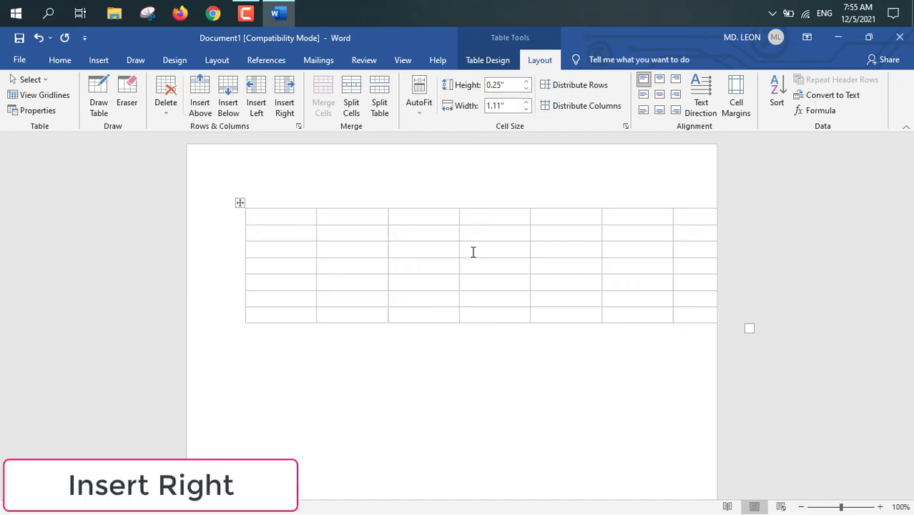
pyautogui.click(285, 107)
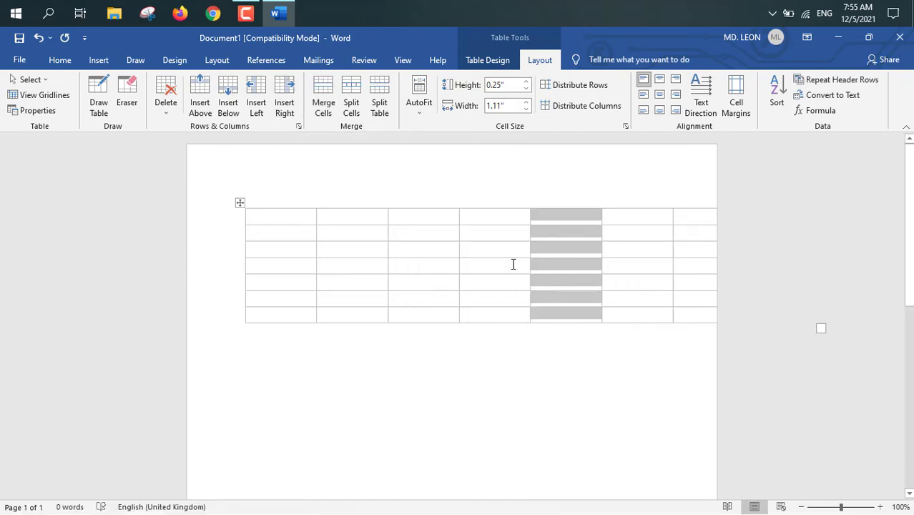
pyautogui.click(417, 302)
# Step: Delete the table's first row and its first column
pyautogui.moveTo(293, 218); pyautogui.dragTo(684, 216)
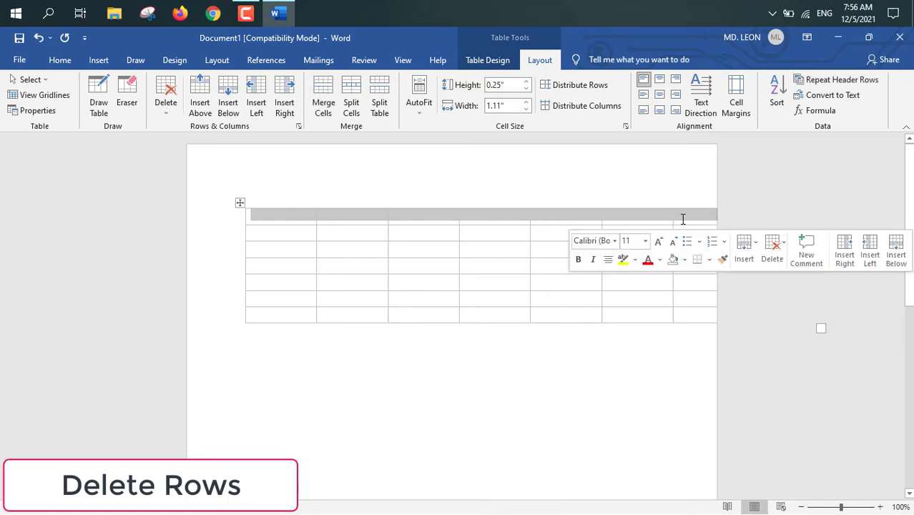
pyautogui.click(164, 113)
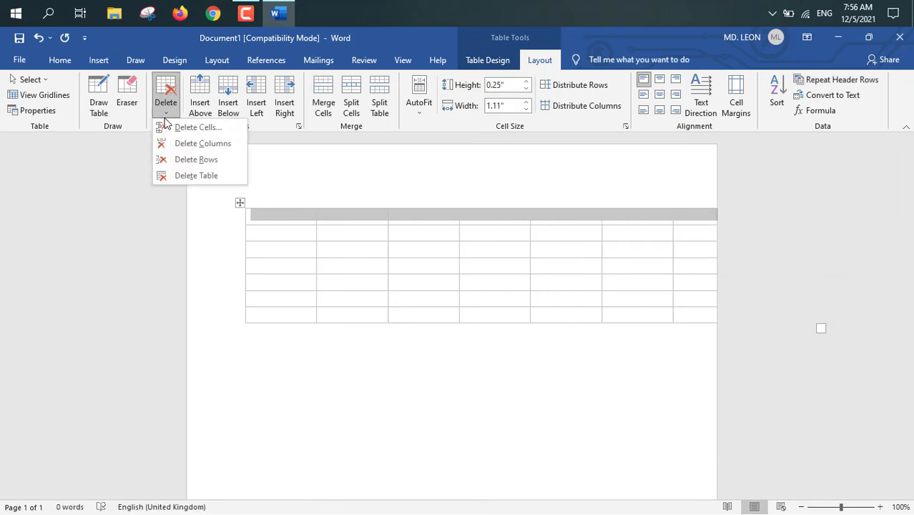
pyautogui.click(168, 160)
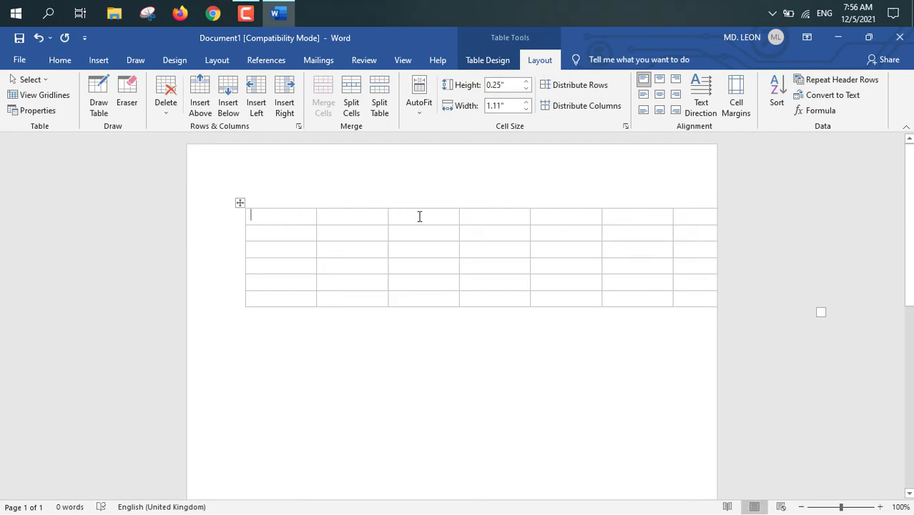
pyautogui.click(275, 200)
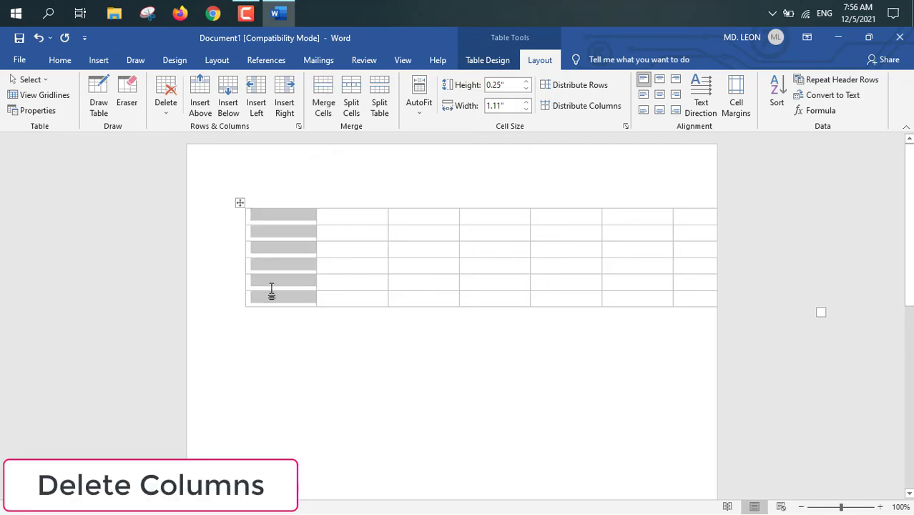
pyautogui.click(174, 115)
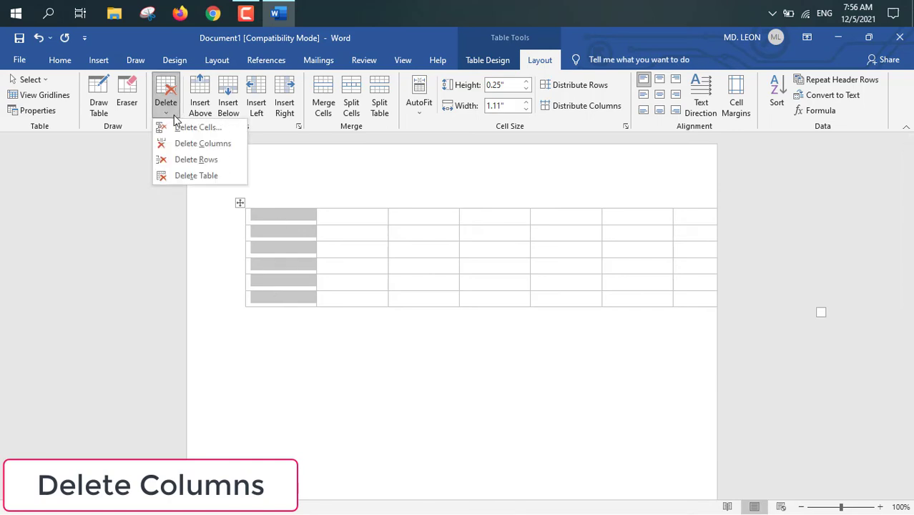
pyautogui.click(185, 144)
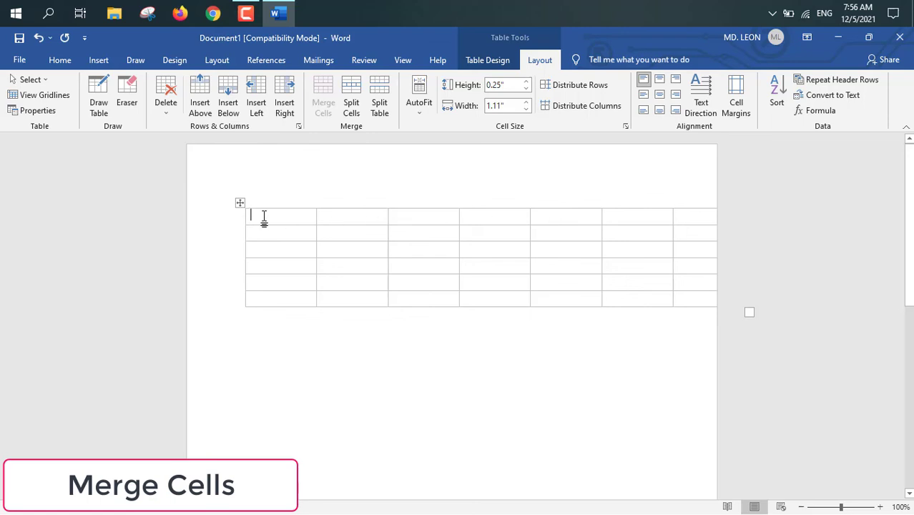
# Step: Merge all cells of the table's first row into one cell and undo the merge
pyautogui.moveTo(360, 222); pyautogui.dragTo(664, 219)
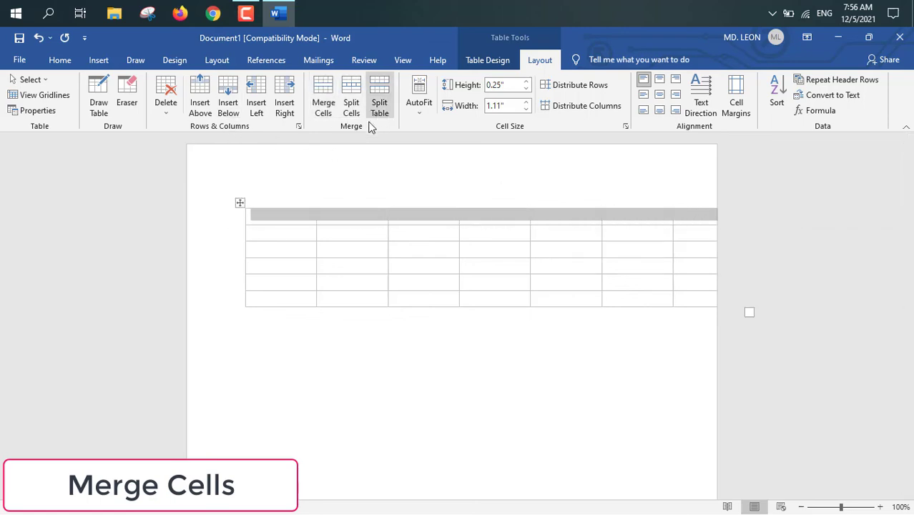
pyautogui.click(323, 107)
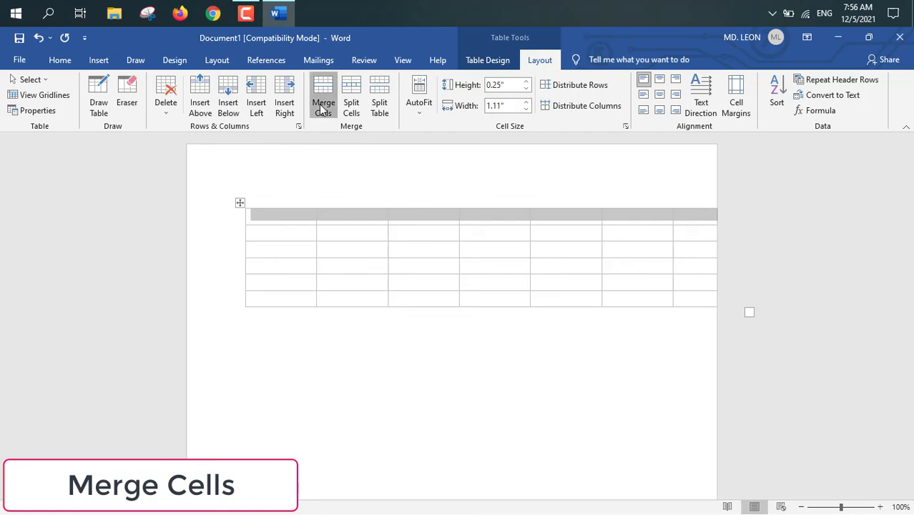
pyautogui.click(340, 243)
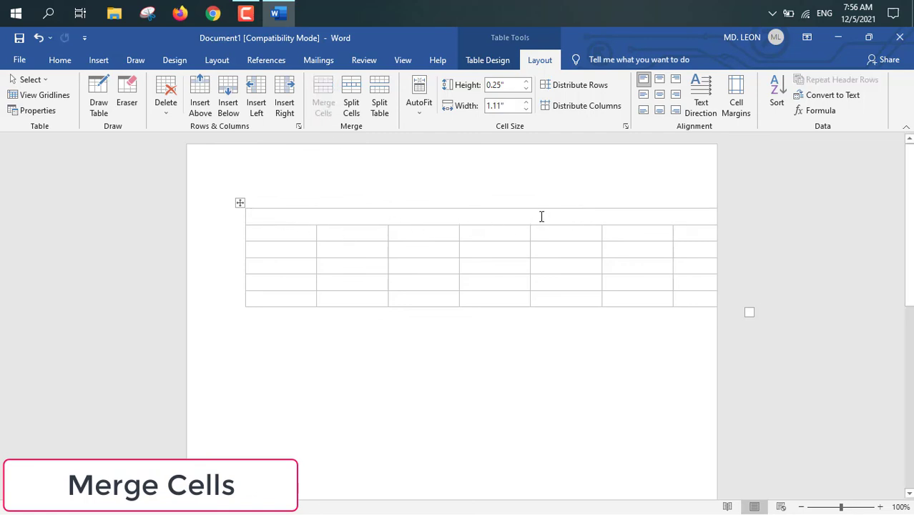
pyautogui.click(513, 218)
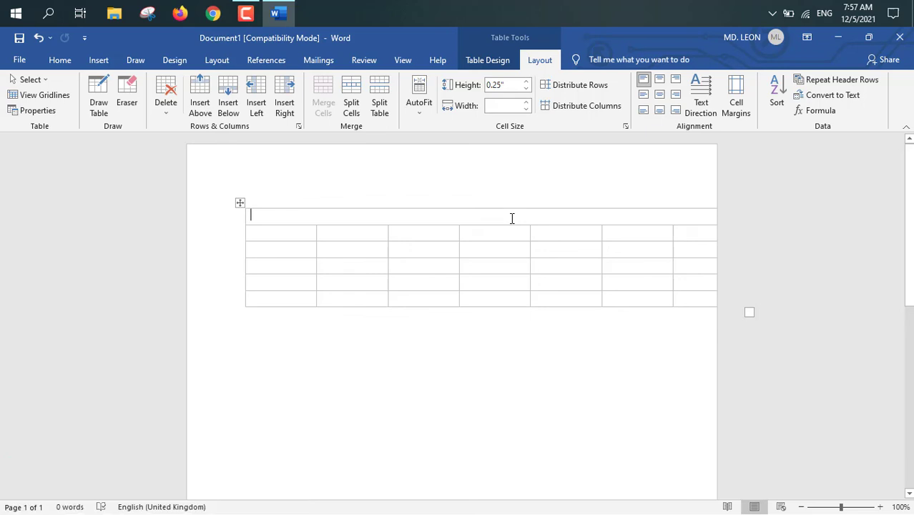
pyautogui.click(39, 38)
# Step: Delete the table's last column, which extends past the page edge
pyautogui.click(696, 199)
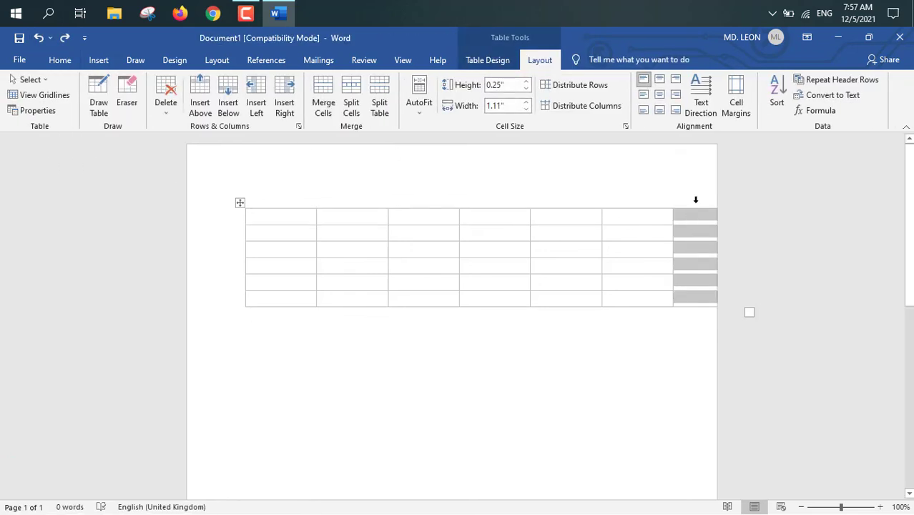
pyautogui.click(166, 100)
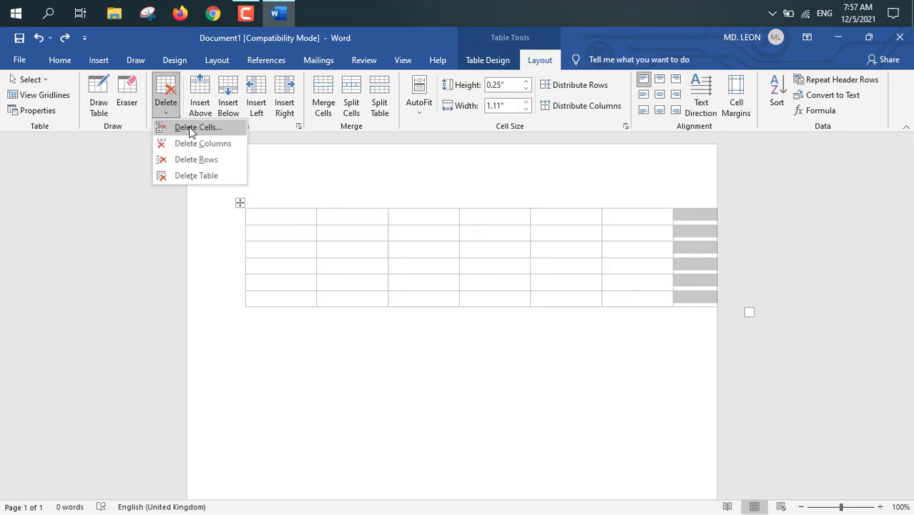
pyautogui.click(198, 144)
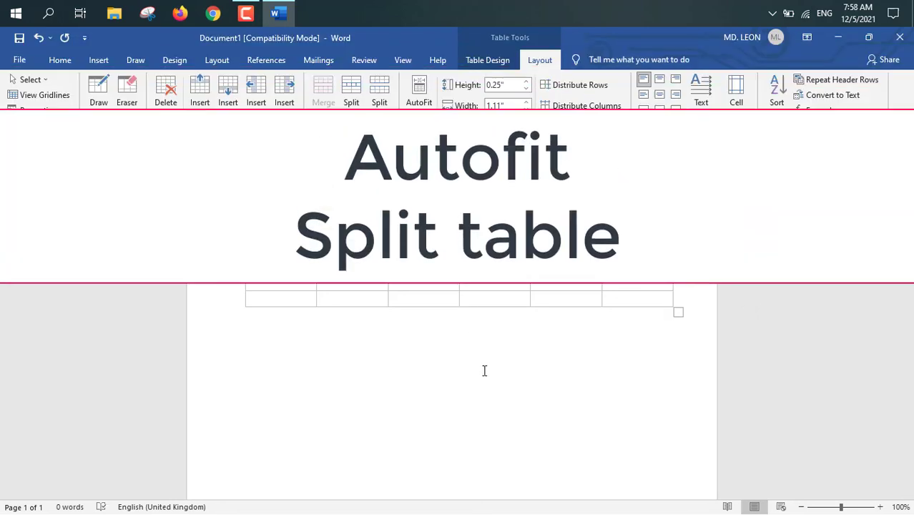